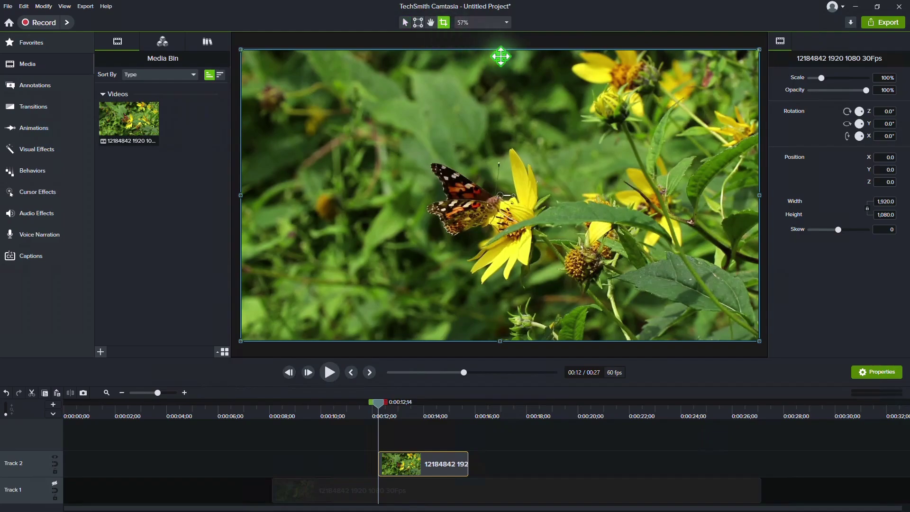
- Crop the Track 2 clip around the butterfly to about 767 x 582 and make Track 1 visible again
left_click_drag(501, 50, 501, 134)
left_click_drag(499, 342, 498, 291)
left_click_drag(240, 213, 384, 214)
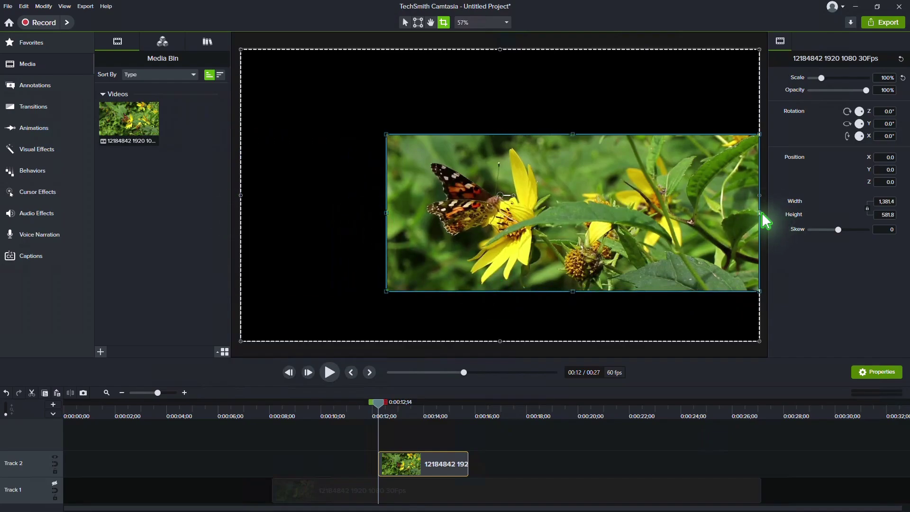
left_click_drag(761, 215, 597, 217)
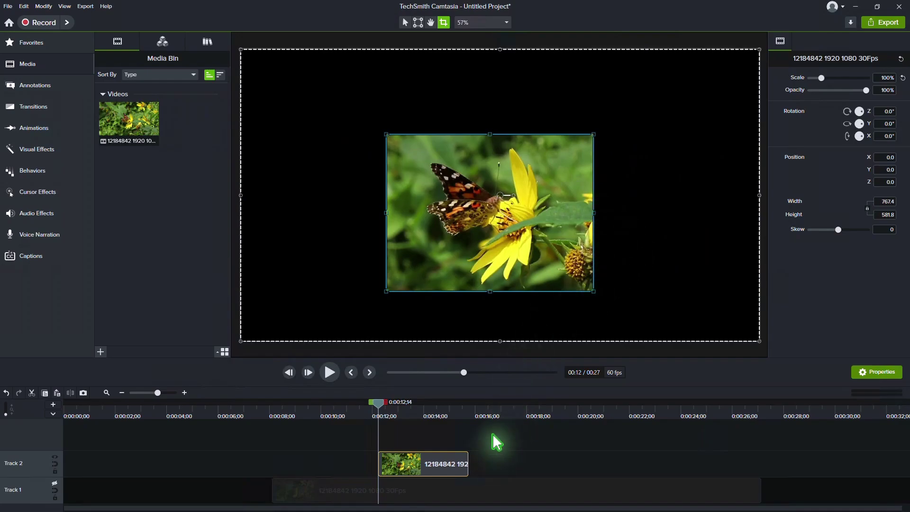
left_click(54, 484)
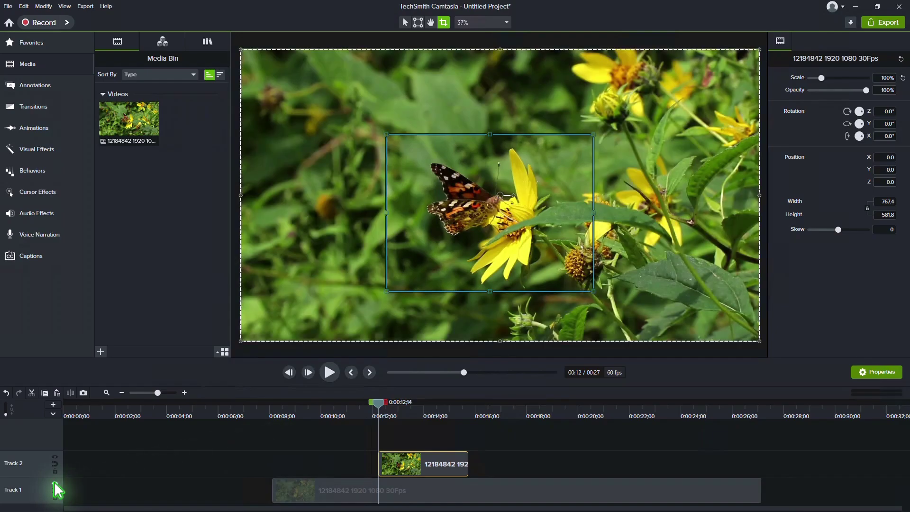
- Add a Custom animation at the start of the Track 2 clip, ending at 138.1% scale and position X -261.4, Y 98.2
left_click(54, 132)
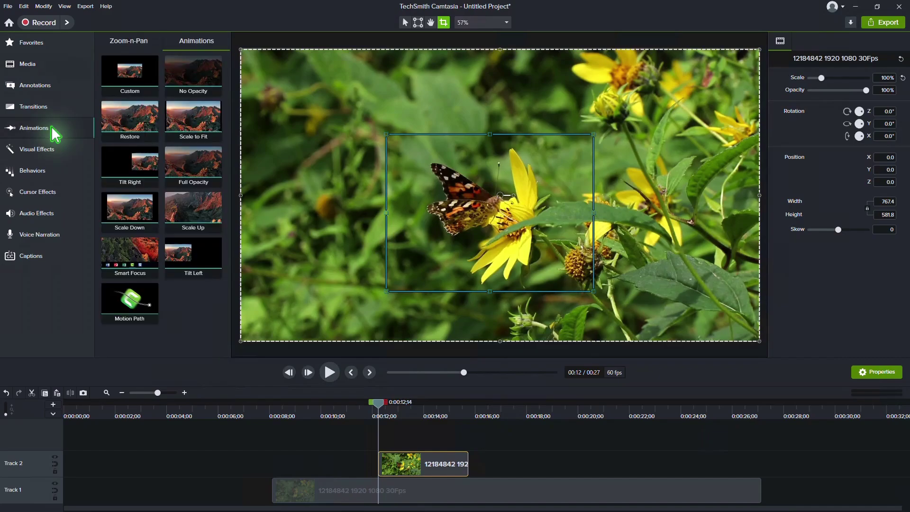
left_click_drag(128, 76, 394, 466)
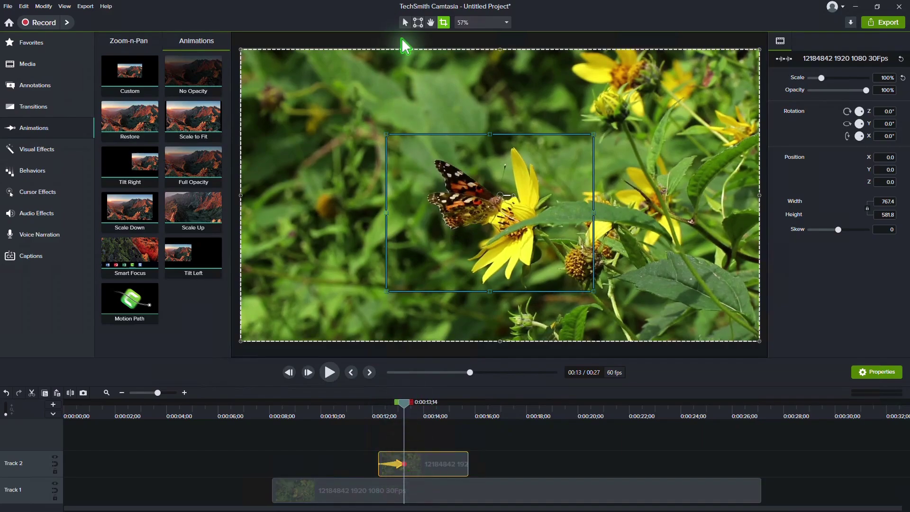
left_click(405, 22)
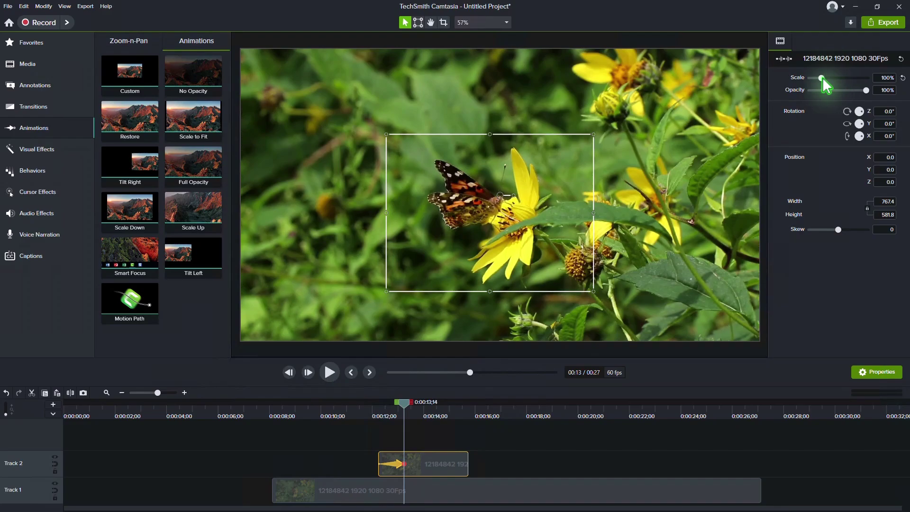
left_click_drag(821, 78, 825, 78)
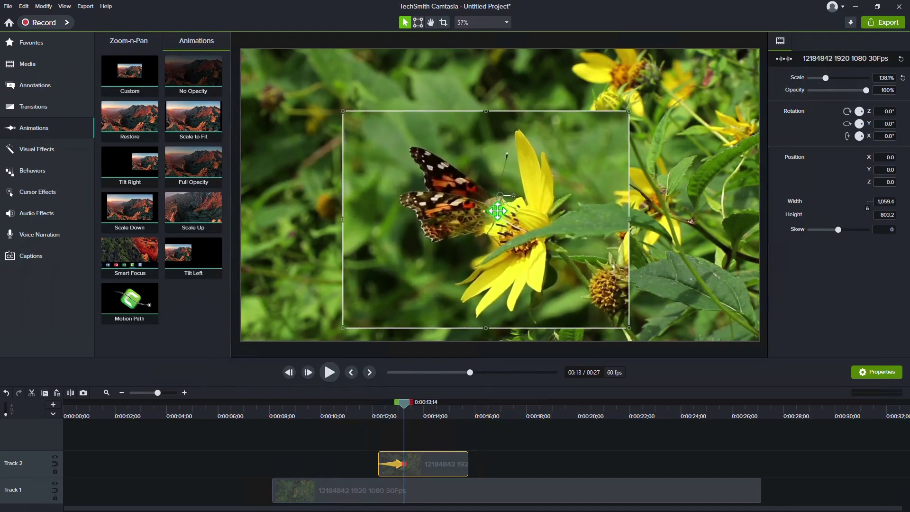
left_click_drag(499, 196, 428, 170)
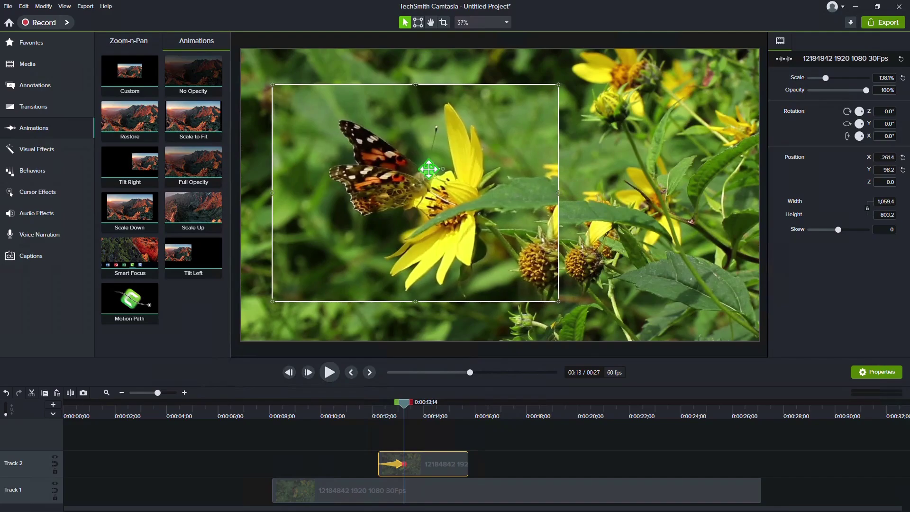
- Apply the Corner Rounding and Drop Shadow effects to the Track 2 clip
left_click(42, 151)
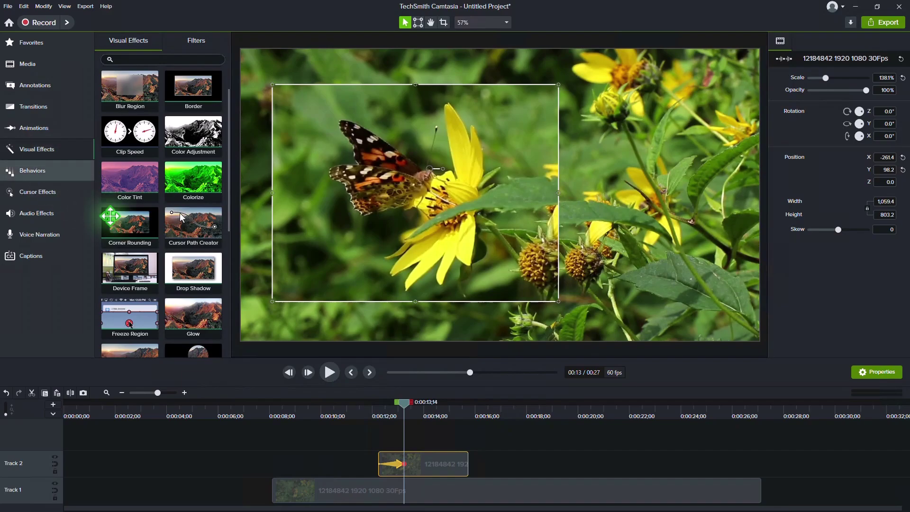
left_click_drag(129, 225, 441, 467)
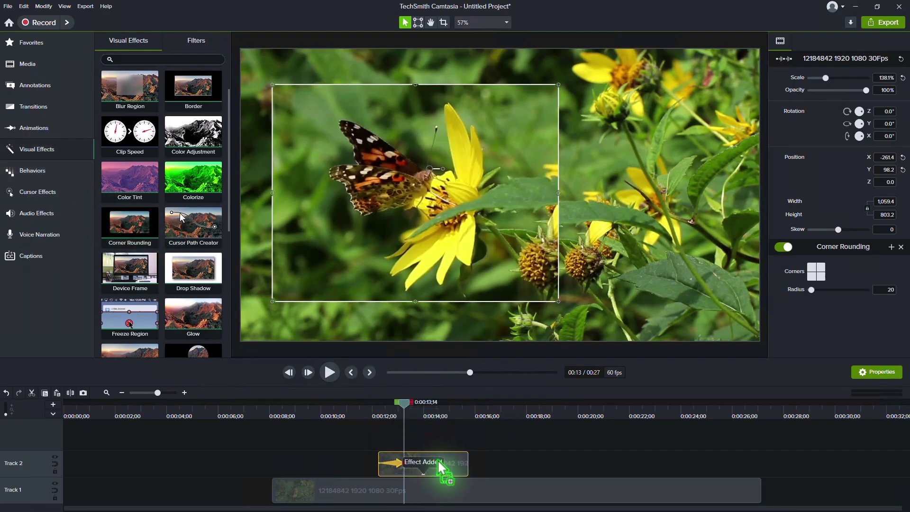
left_click_drag(194, 283, 455, 476)
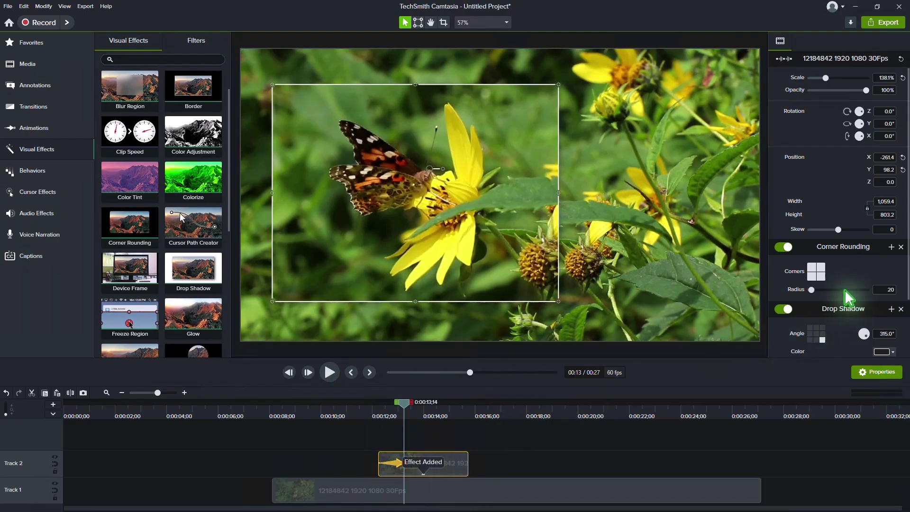
- Set the drop shadow to the centred angle, crimson colour, offset 0, opacity 68% and blur 26
scroll(846, 303, "down", 2)
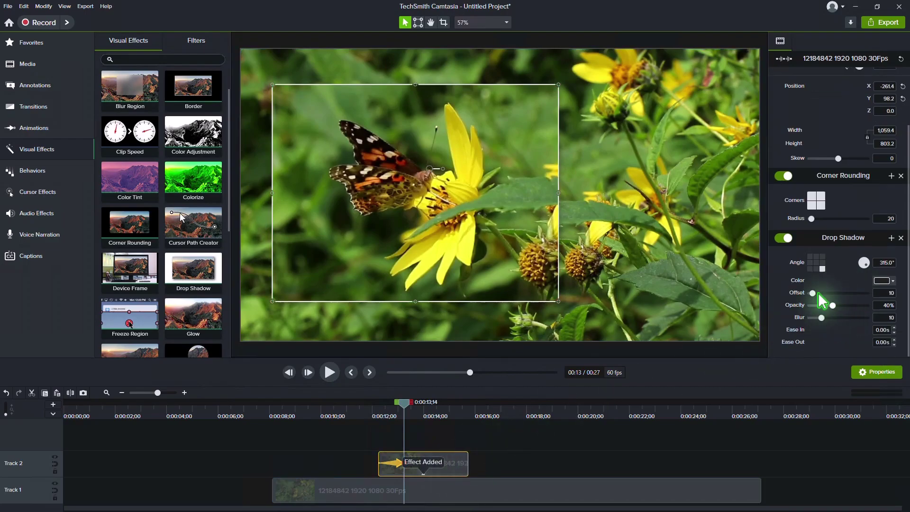
left_click(815, 263)
left_click(884, 280)
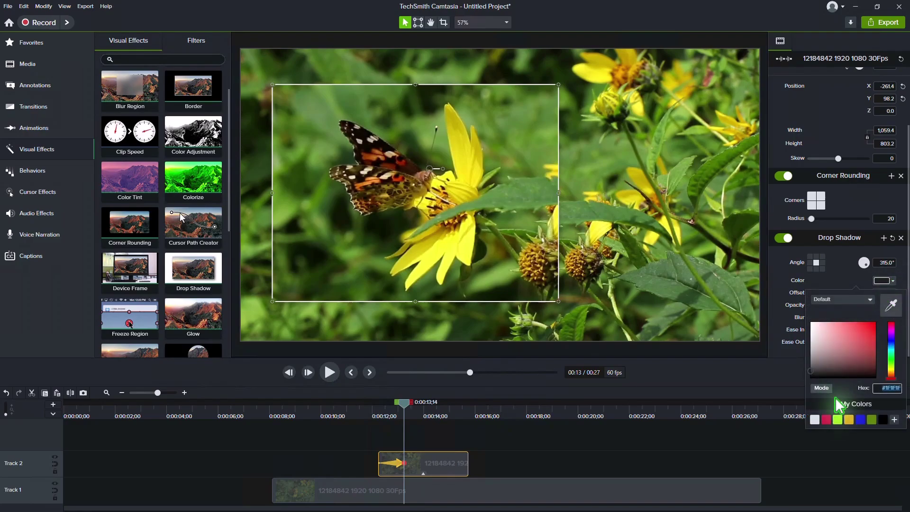
left_click(825, 419)
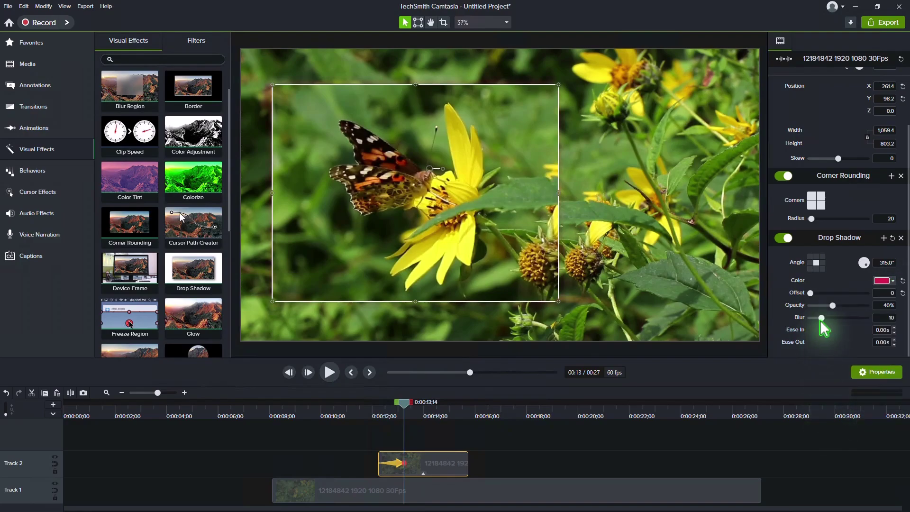
left_click_drag(821, 318, 847, 307)
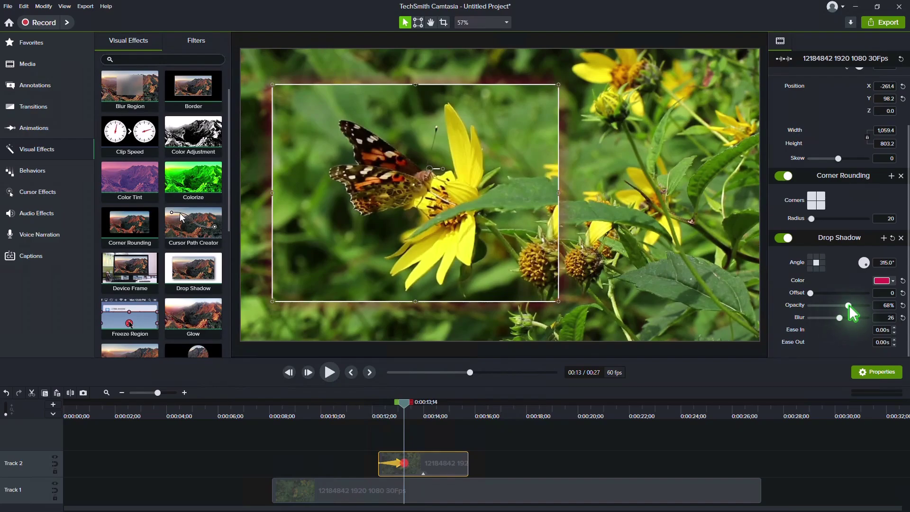
- Play back the enlarging animation of the cropped clip from just before its start
left_click(372, 416)
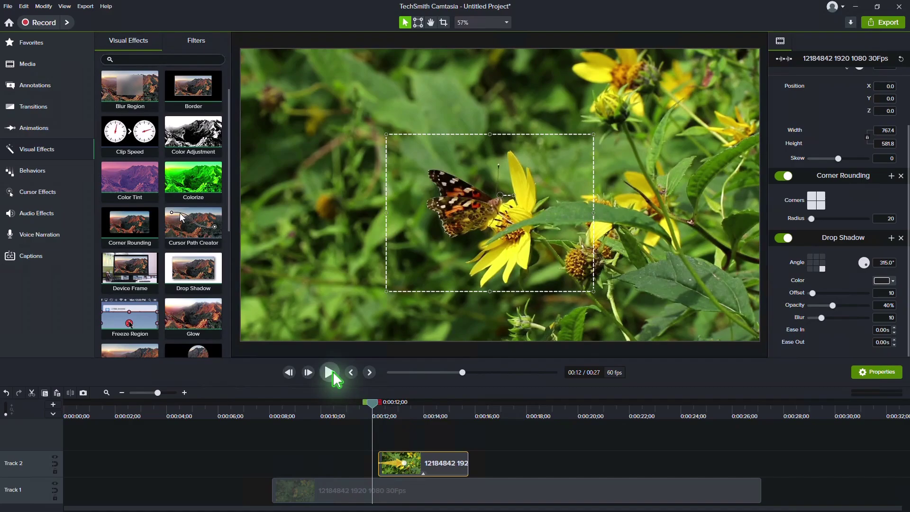
left_click(343, 428)
left_click(330, 374)
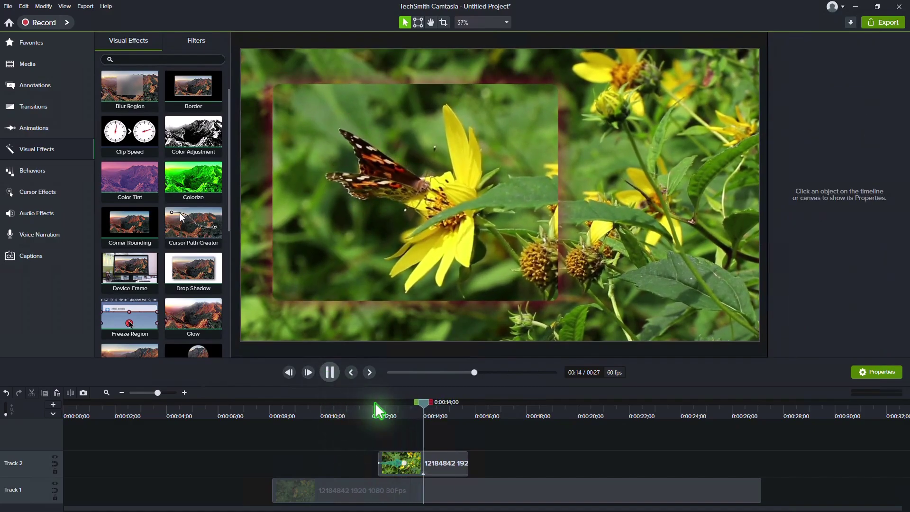
left_click(377, 416)
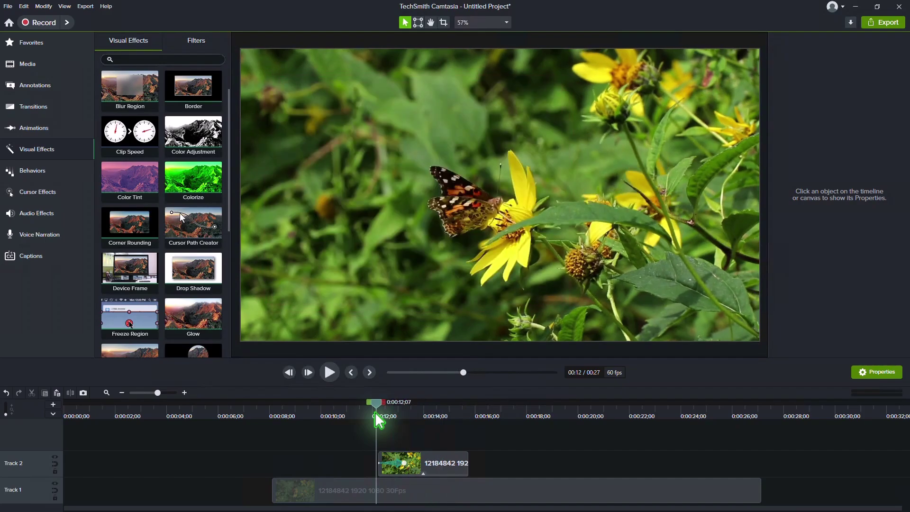
left_click(330, 372)
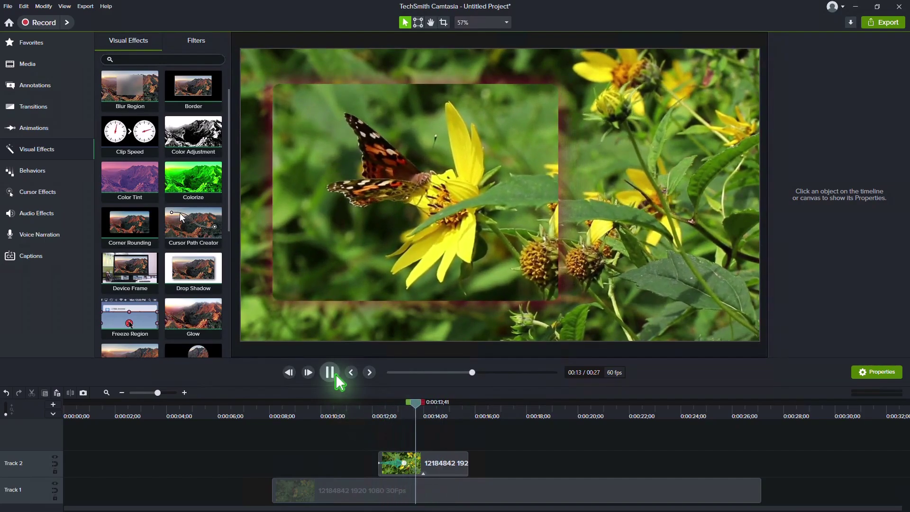
left_click(334, 375)
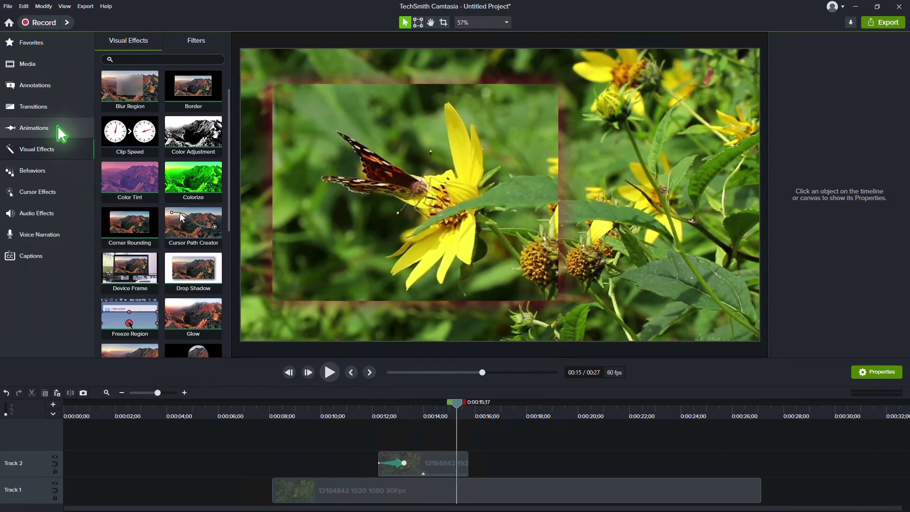
- Add a Custom animation at the end of the Track 2 clip that returns it to 100% scale and position X 0, Y 0
left_click(34, 128)
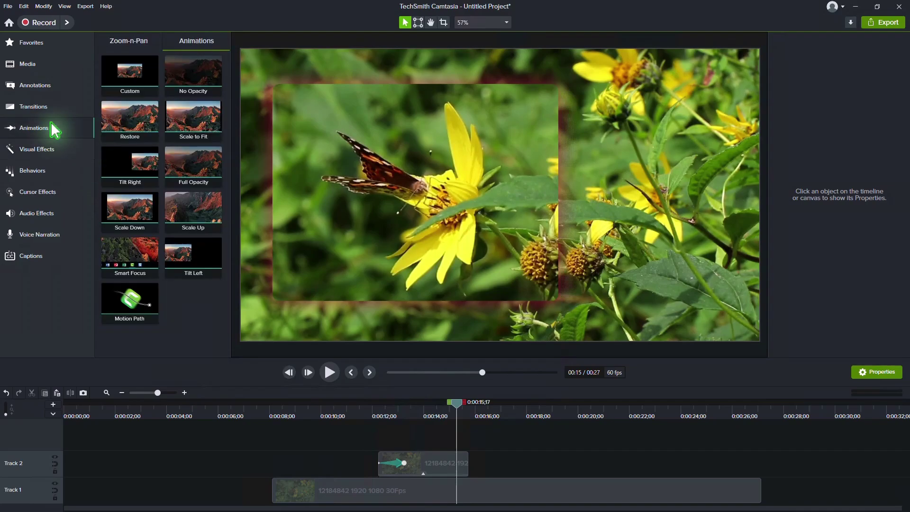
left_click_drag(129, 71, 454, 467)
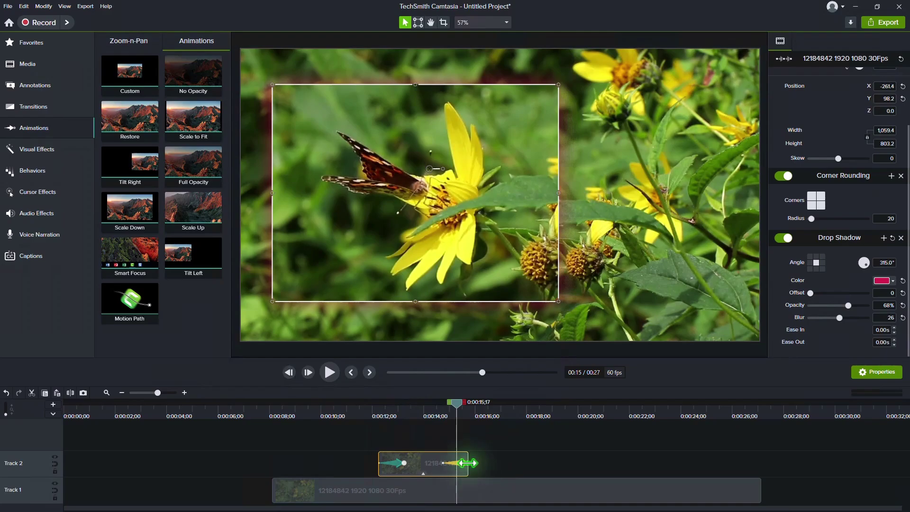
left_click(467, 463)
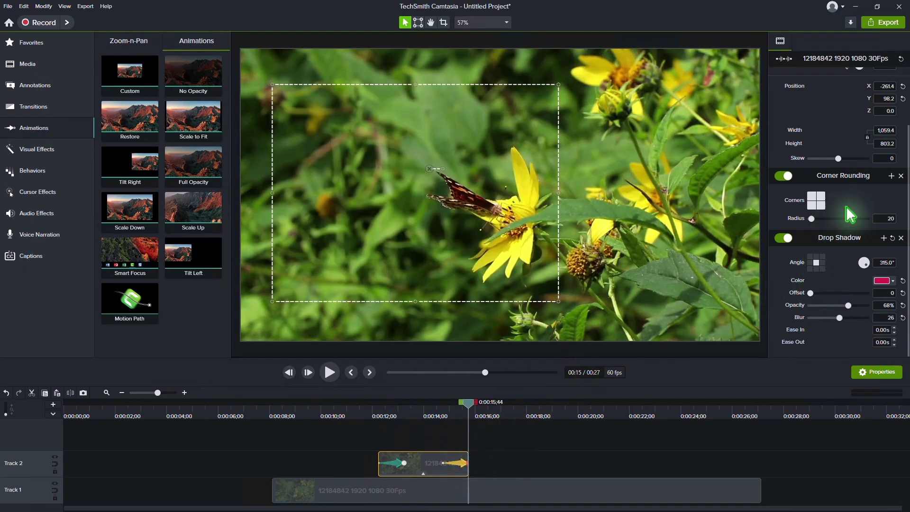
scroll(873, 203, "up", 3)
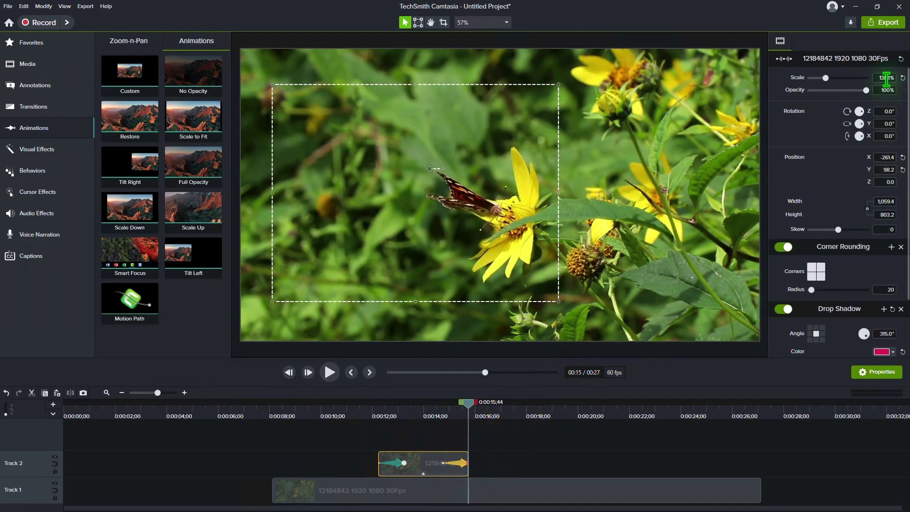
left_click(886, 78)
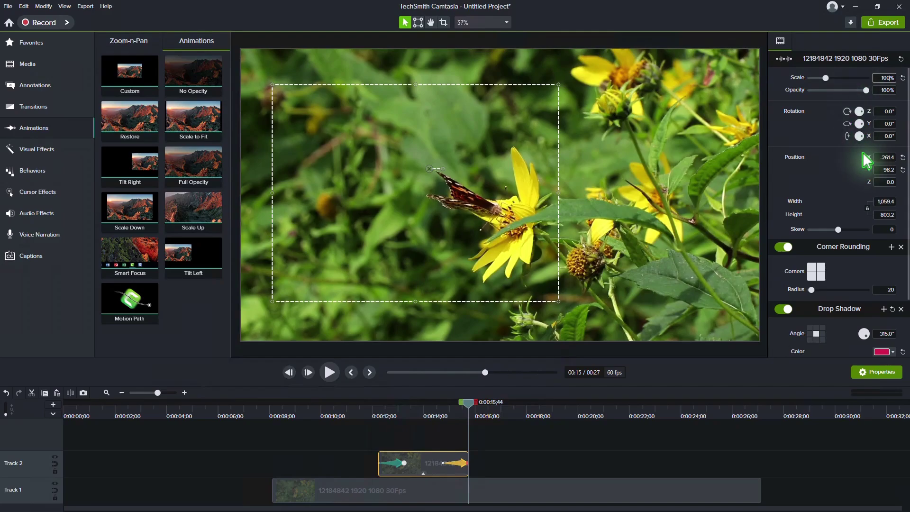
left_click(902, 157)
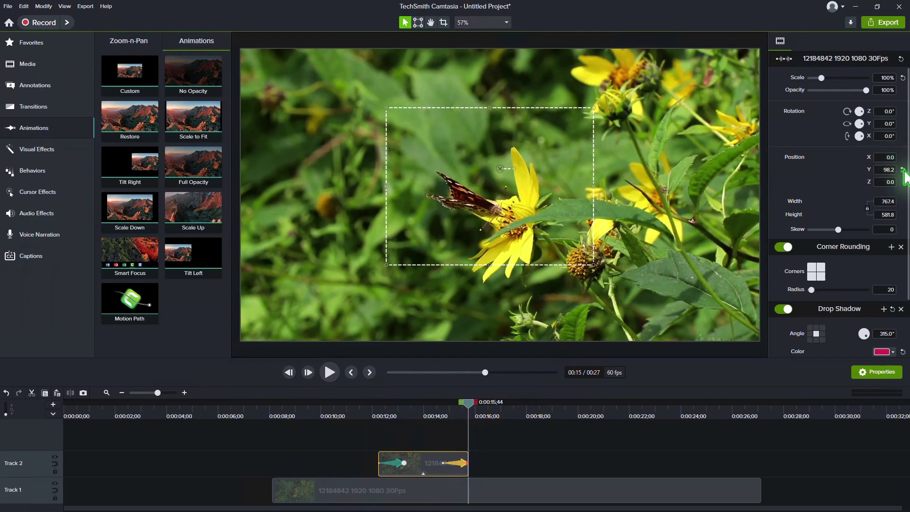
left_click(902, 170)
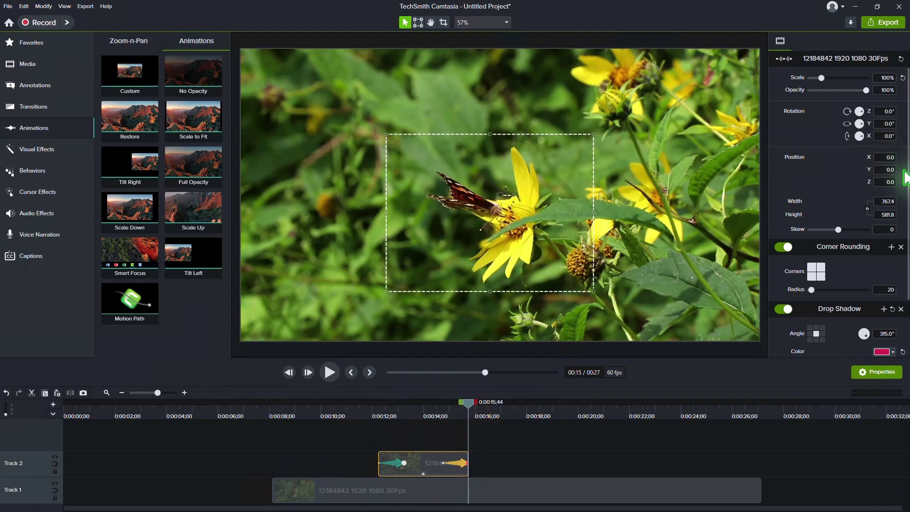
- Play back the whole Track 2 pop-out from 12 seconds to check both animations
left_click(371, 411)
left_click(362, 431)
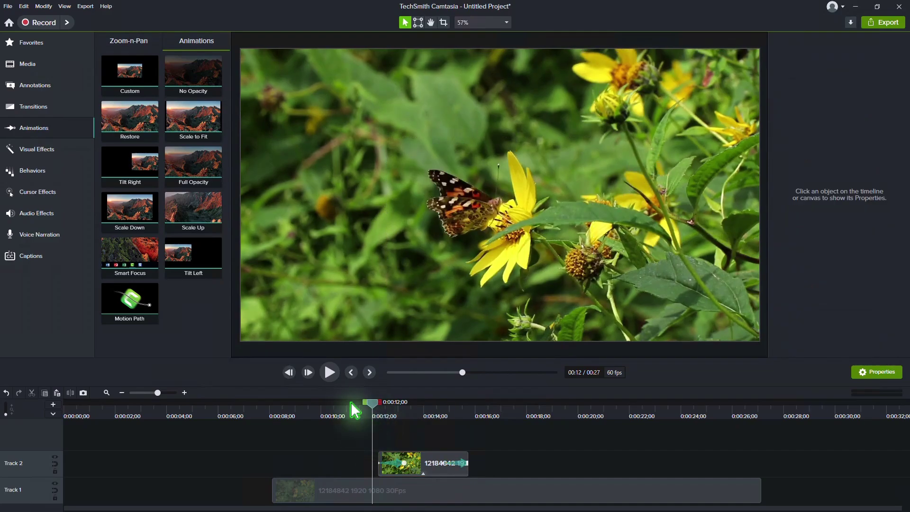
left_click(330, 372)
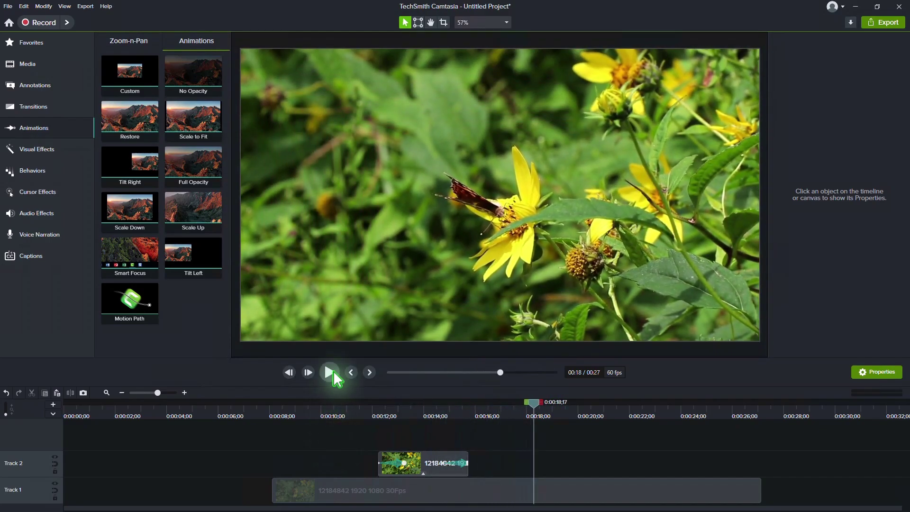
- Add a Custom animation to the Track 1 clip beneath the first Track 2 animation, fading its opacity to 48%
left_click_drag(131, 80, 405, 491)
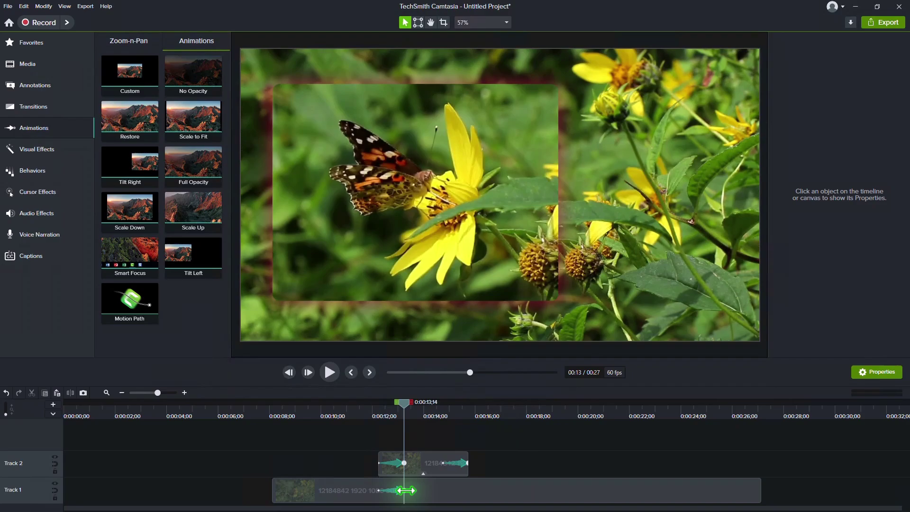
left_click(405, 490)
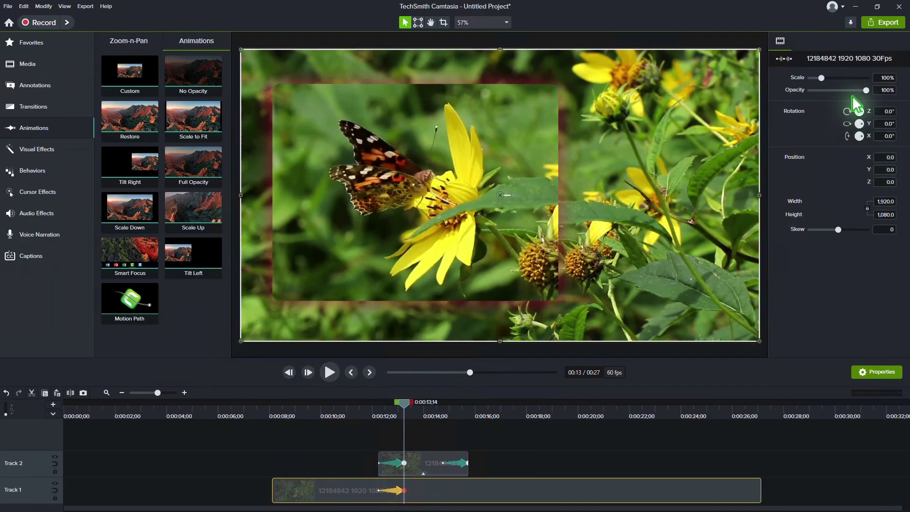
left_click_drag(865, 90, 838, 93)
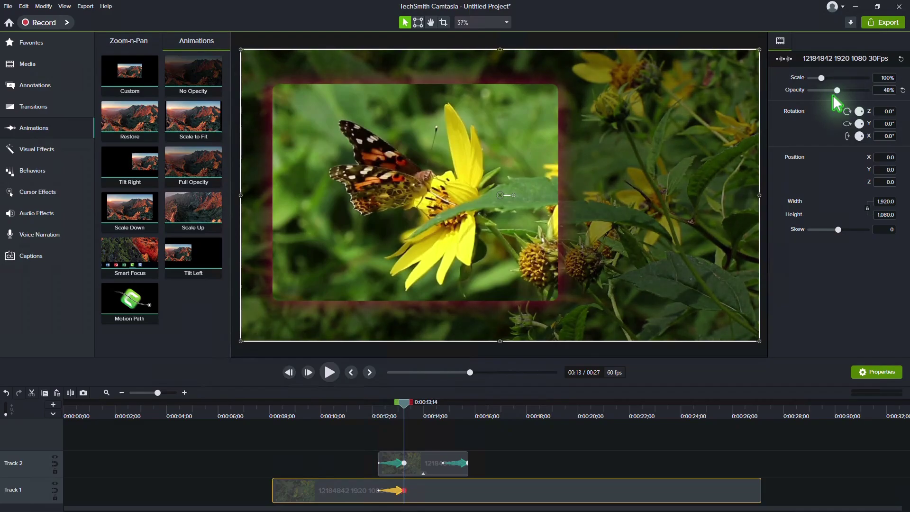
- Add a second Custom animation to Track 1 ending with the Track 2 clip, restoring opacity to 100%, and return the playhead before the effect
left_click_drag(128, 81, 467, 490)
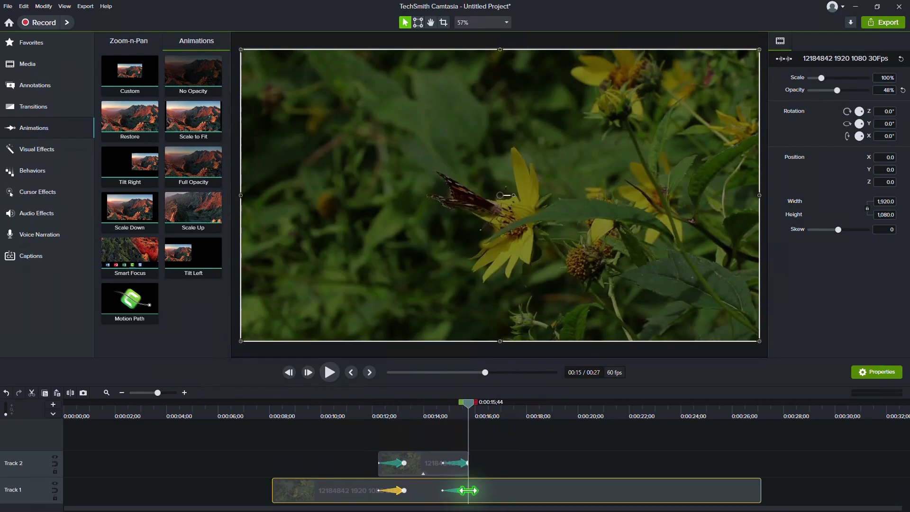
left_click_drag(837, 90, 880, 97)
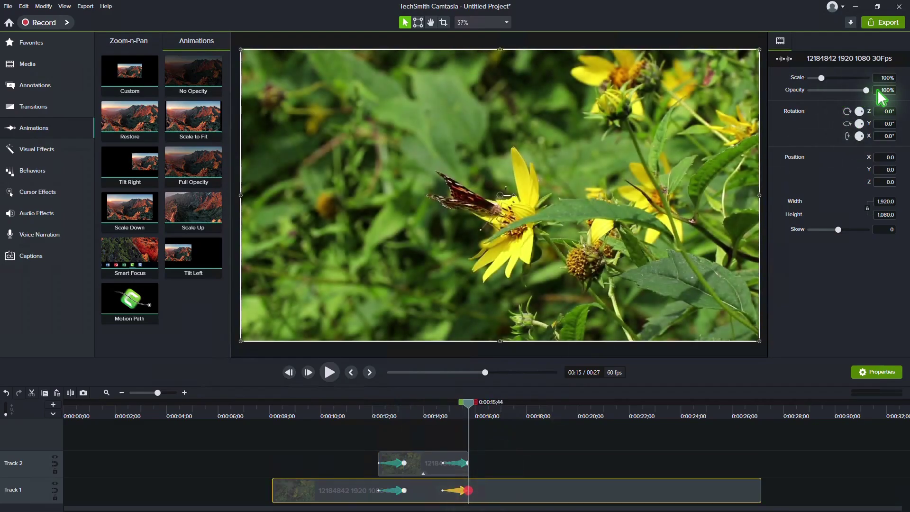
left_click(368, 411)
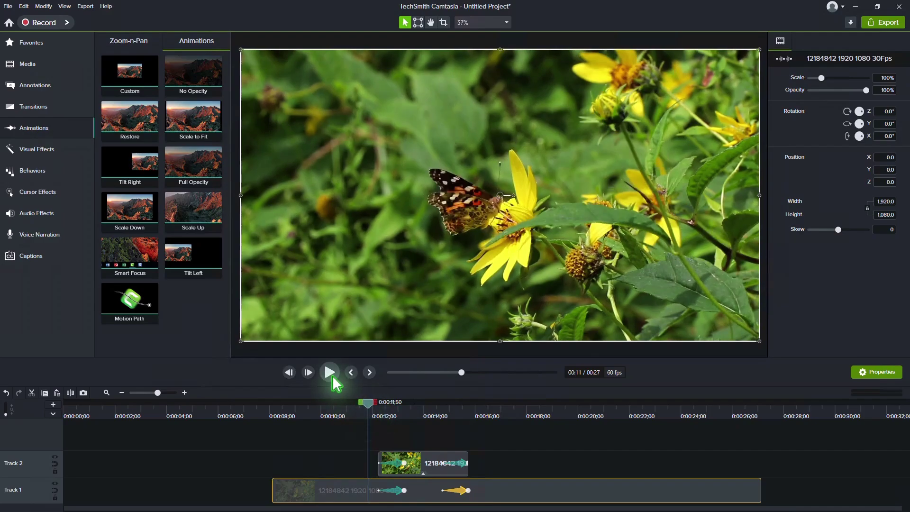
- Play back the finished butterfly pop-out effect from just before the Track 2 clip
left_click(330, 372)
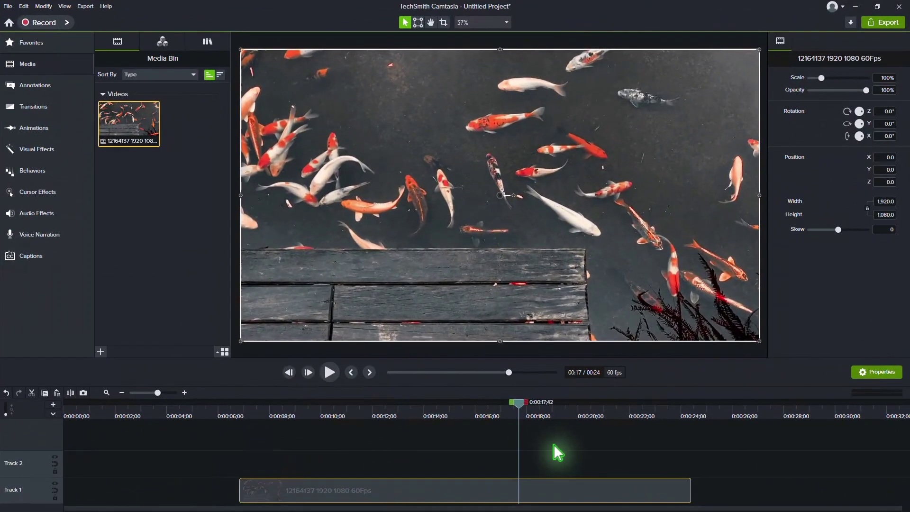
- Export the koi video frame at 0:00:17;42 as a still image on Track 2 and hide Track 1
left_click(84, 393)
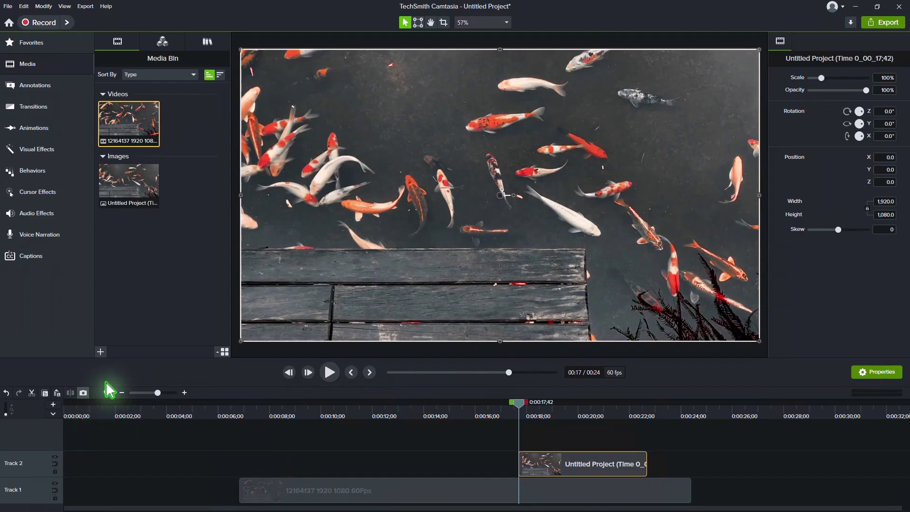
left_click(55, 484)
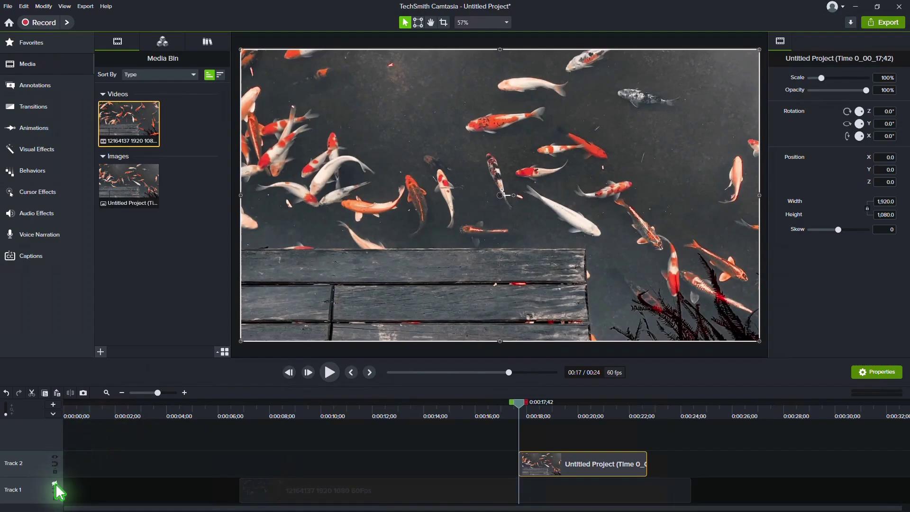
- Crop the Track 2 still to the single orange-and-white koi at upper centre, about 408 × 175, and show Track 1 again
left_click(444, 23)
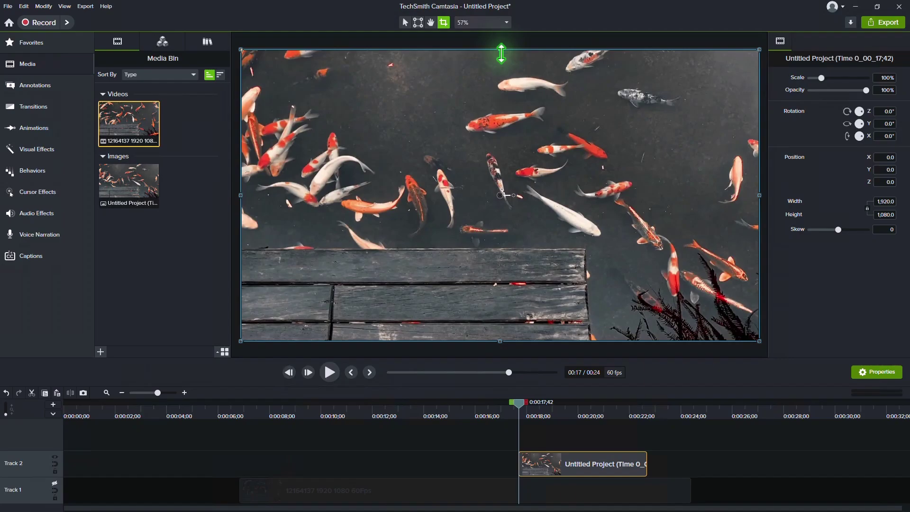
left_click_drag(501, 53, 500, 97)
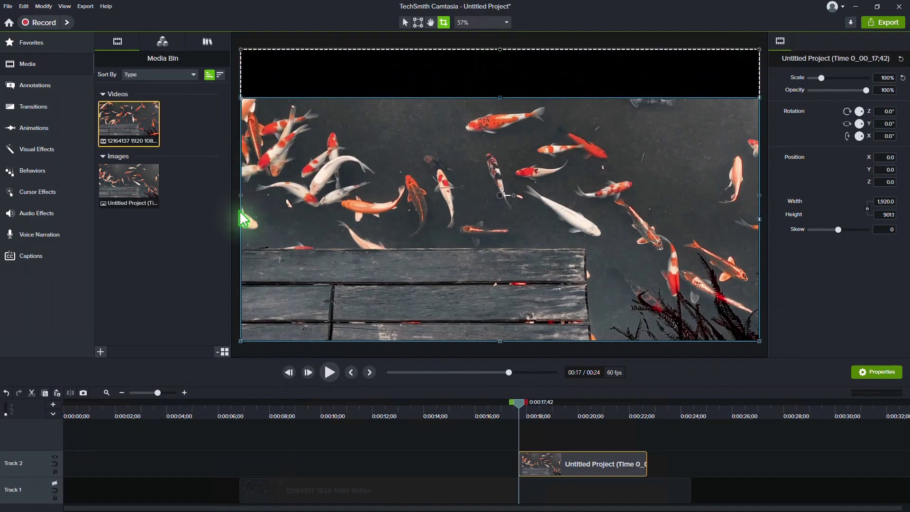
left_click_drag(240, 220, 448, 219)
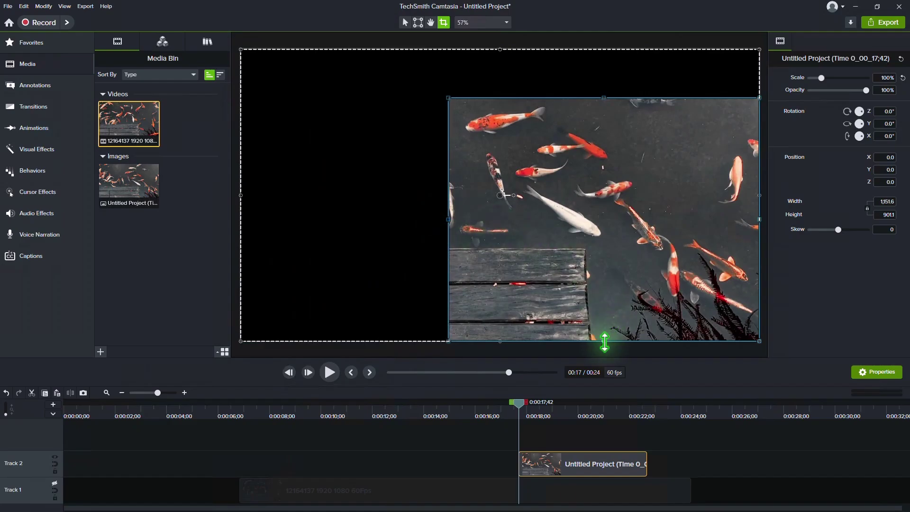
left_click_drag(603, 341, 595, 146)
left_click_drag(760, 120, 559, 123)
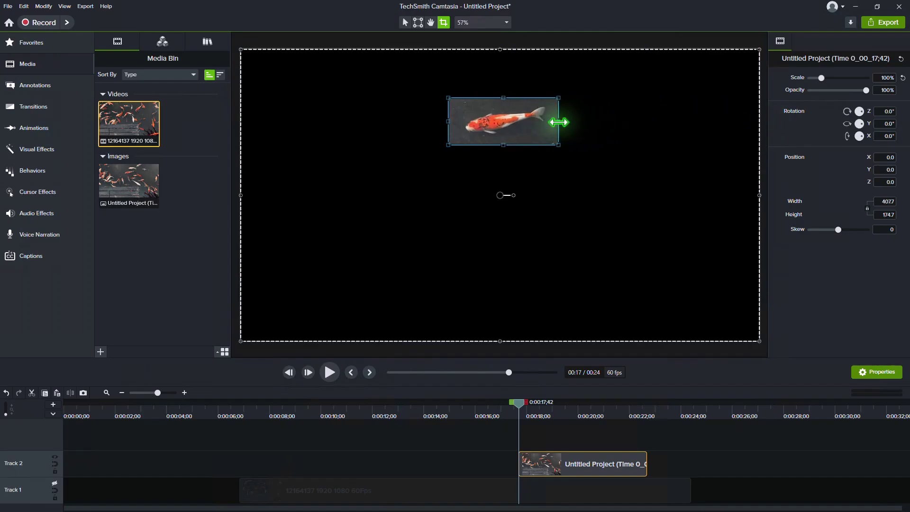
left_click(54, 484)
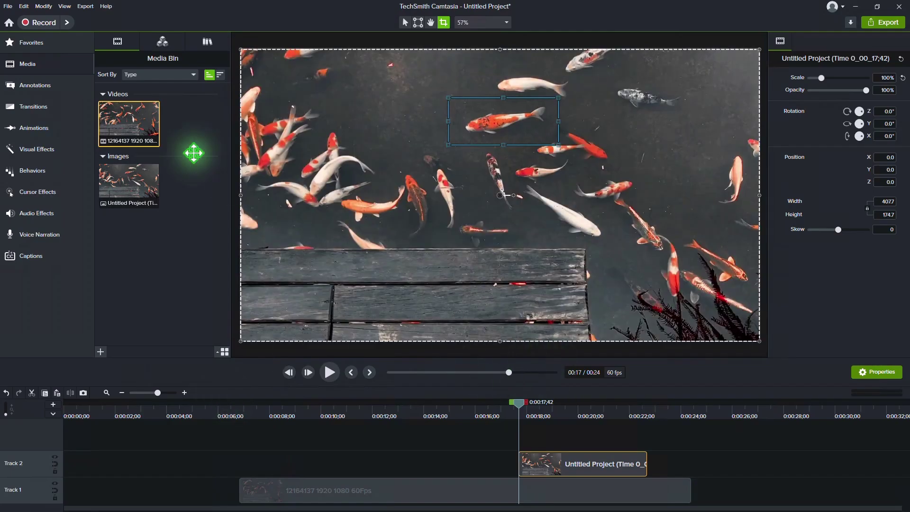
- Apply the Corner Rounding and Drop Shadow visual effects to the cropped koi still on Track 2
left_click(60, 154)
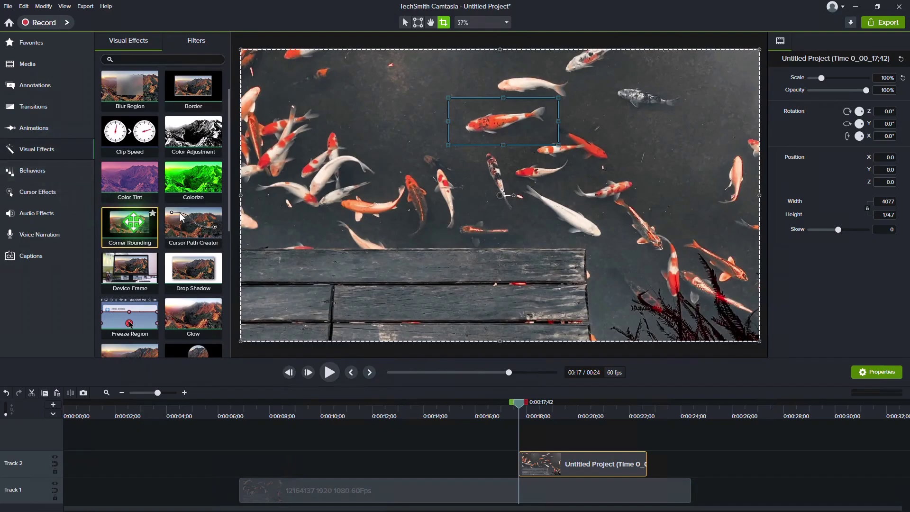
left_click_drag(130, 223, 594, 464)
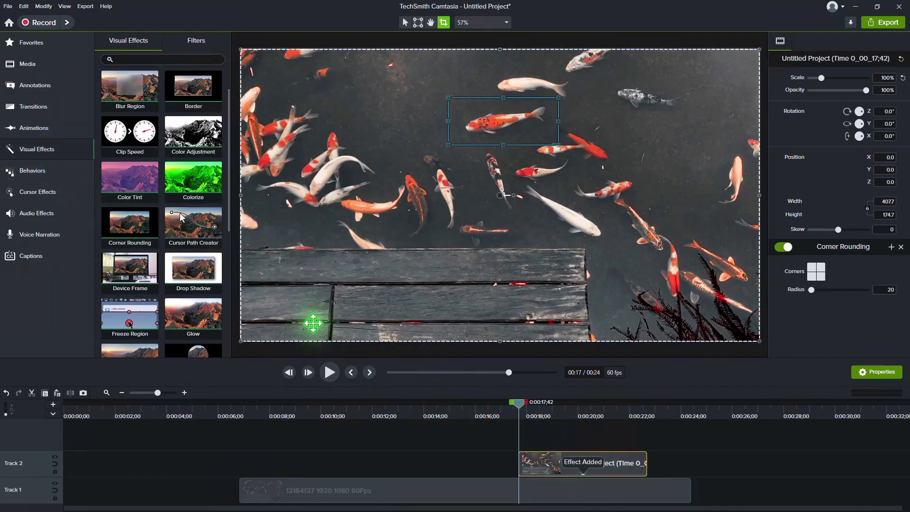
left_click_drag(186, 281, 587, 467)
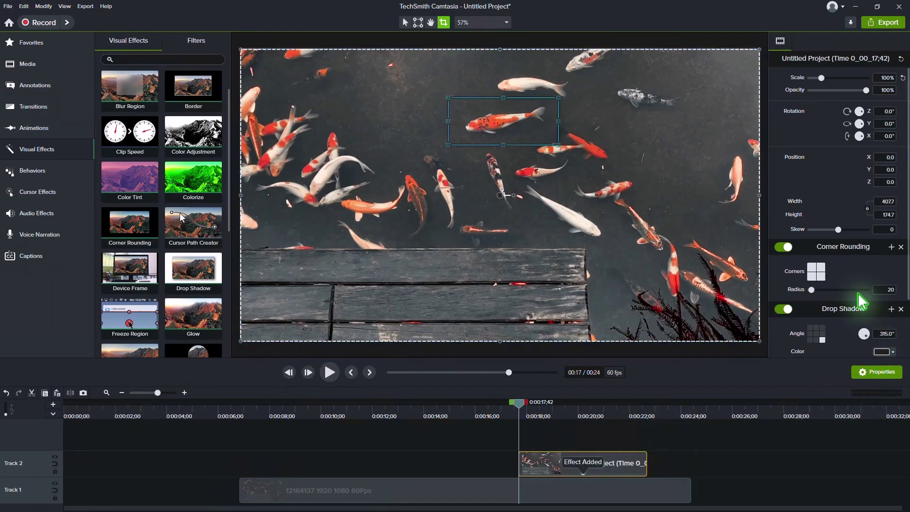
- Set the koi still's drop shadow to the centred angle, blur 28 and opacity 58%, trying lime green before choosing crimson
scroll(857, 300, "down", 3)
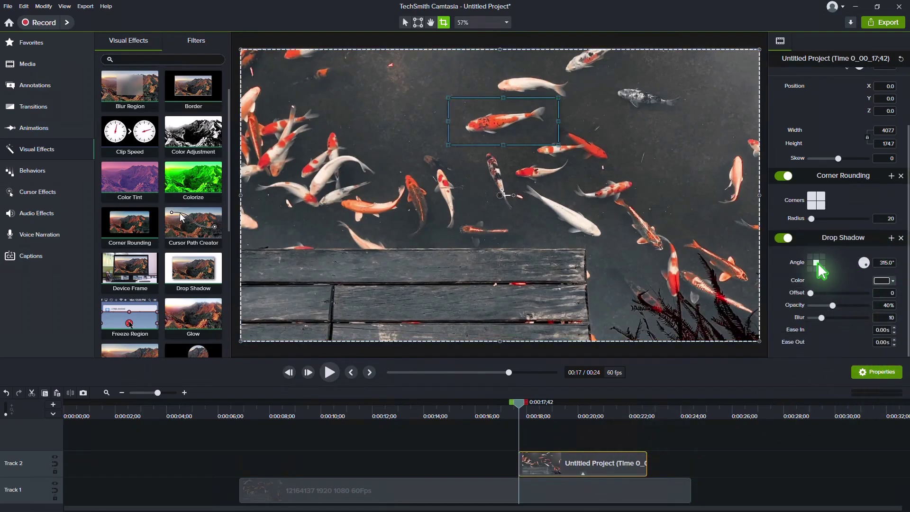
left_click(892, 281)
left_click(837, 419)
left_click(842, 402)
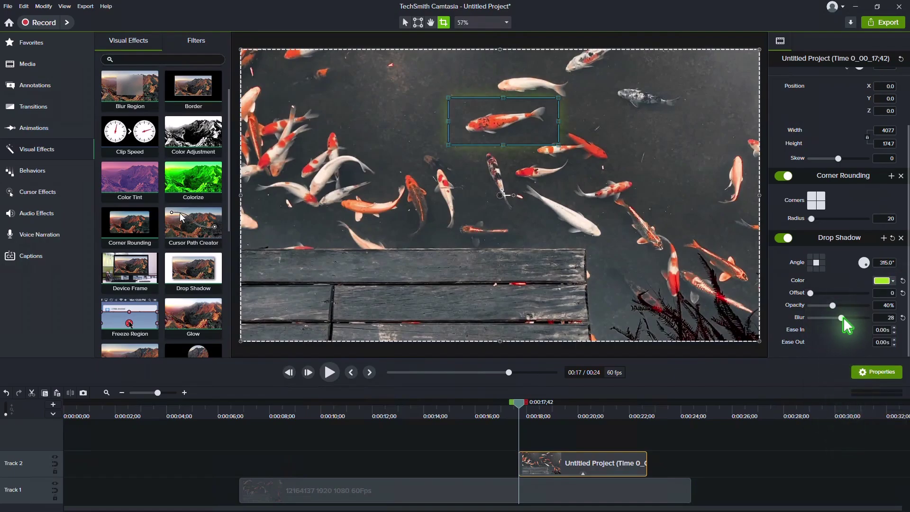
left_click_drag(836, 306, 842, 305)
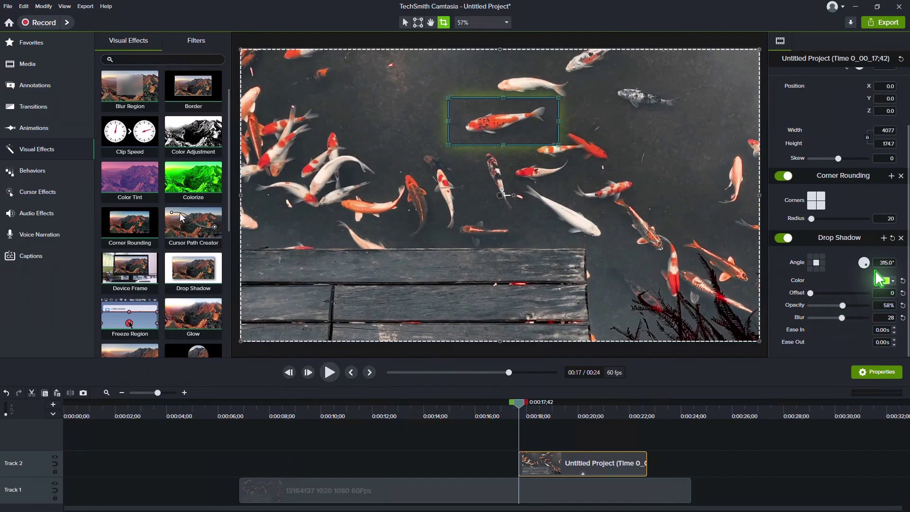
left_click(893, 281)
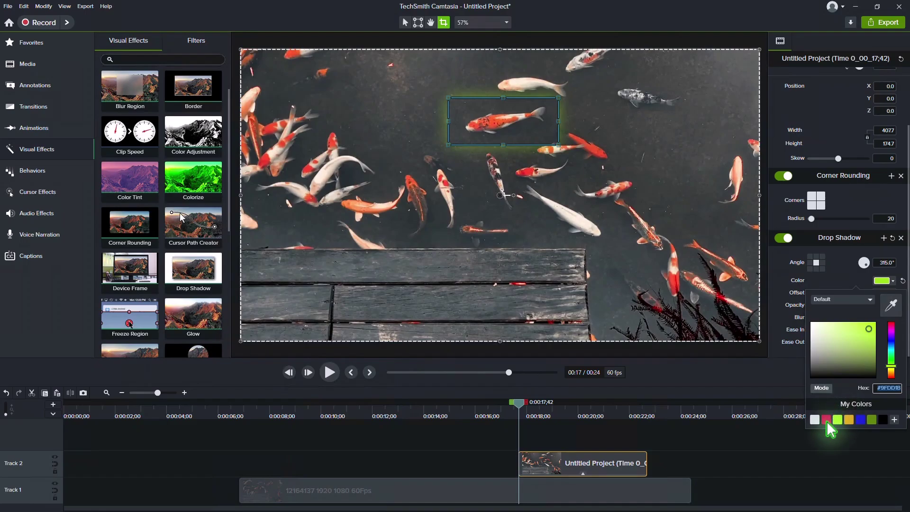
left_click(825, 419)
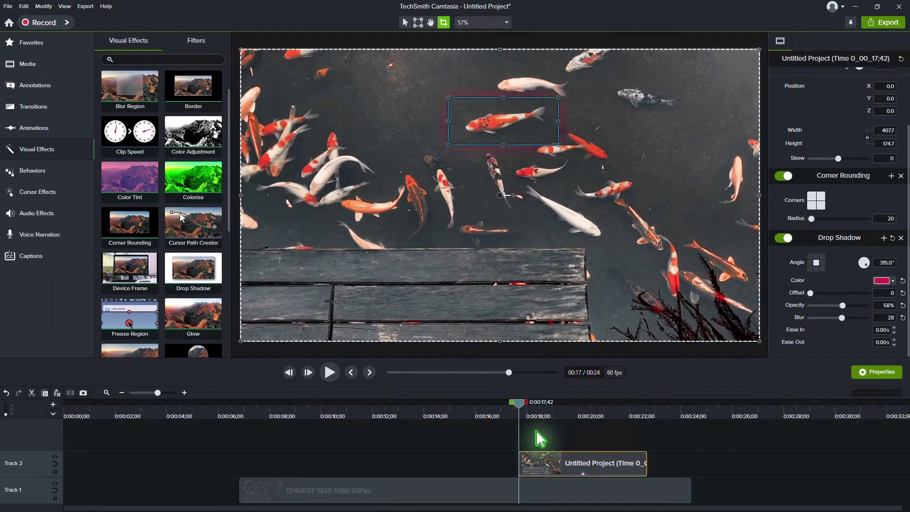
- Add a Custom animation at the start of the Track 2 still, scaling it to 146.5% at position X 529.8, Y -54.4
left_click(30, 128)
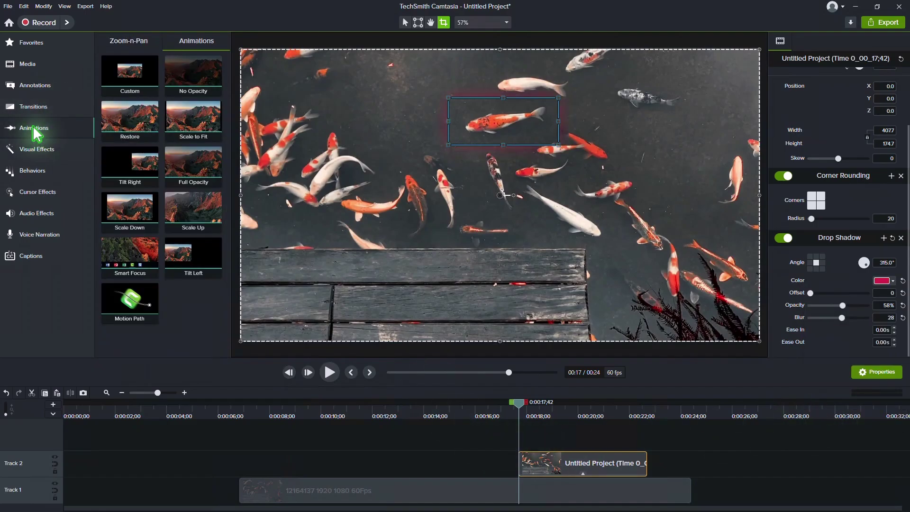
left_click_drag(204, 127, 545, 467)
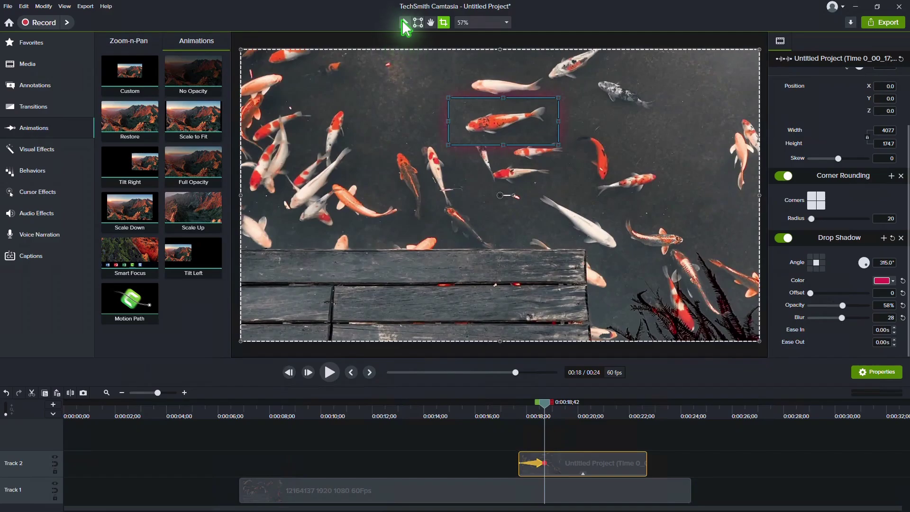
left_click(404, 24)
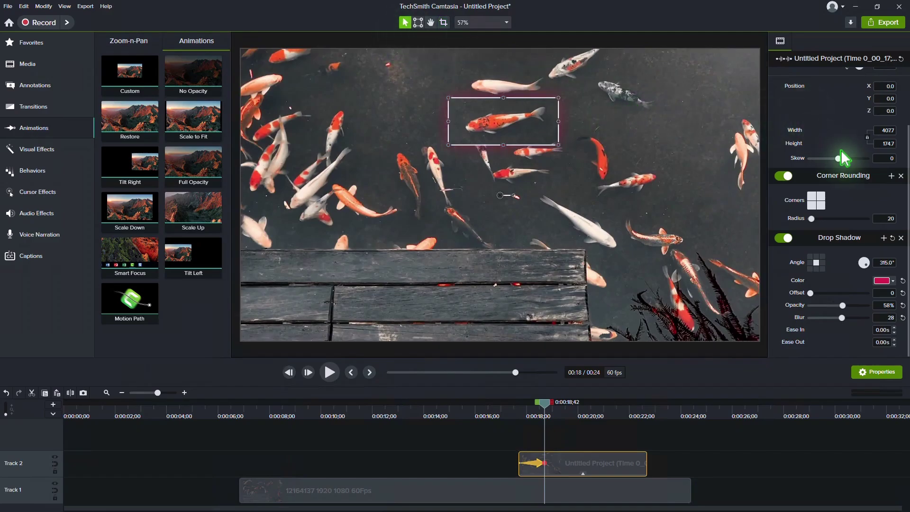
scroll(840, 159, "up", 3)
left_click_drag(824, 78, 830, 79)
left_click_drag(545, 95, 664, 105)
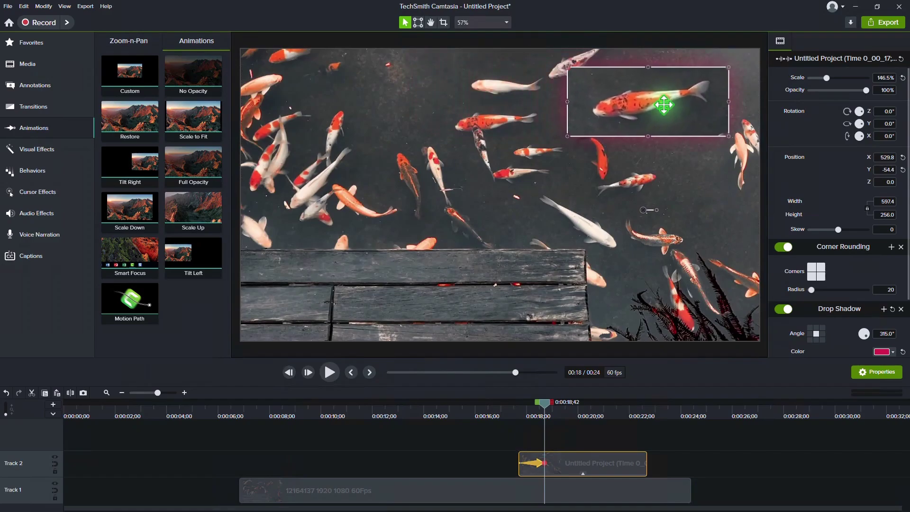
- Add a second Custom animation ending with the Track 2 still that returns it to 100% scale and position X 0, Y 0
left_click_drag(149, 87, 617, 465)
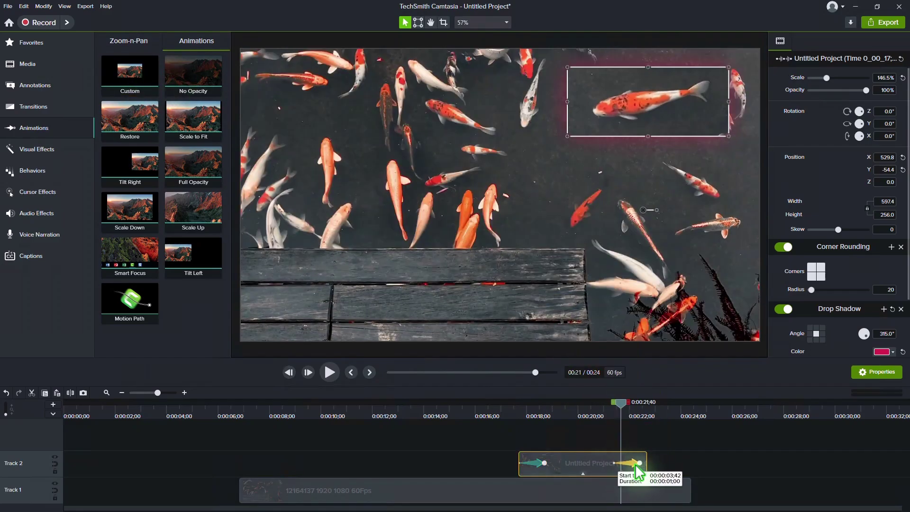
left_click(649, 463)
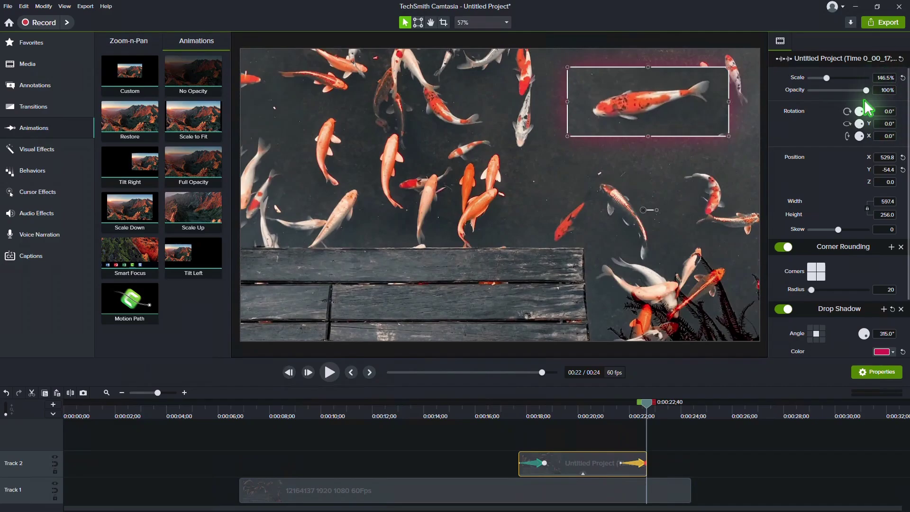
key("Tab")
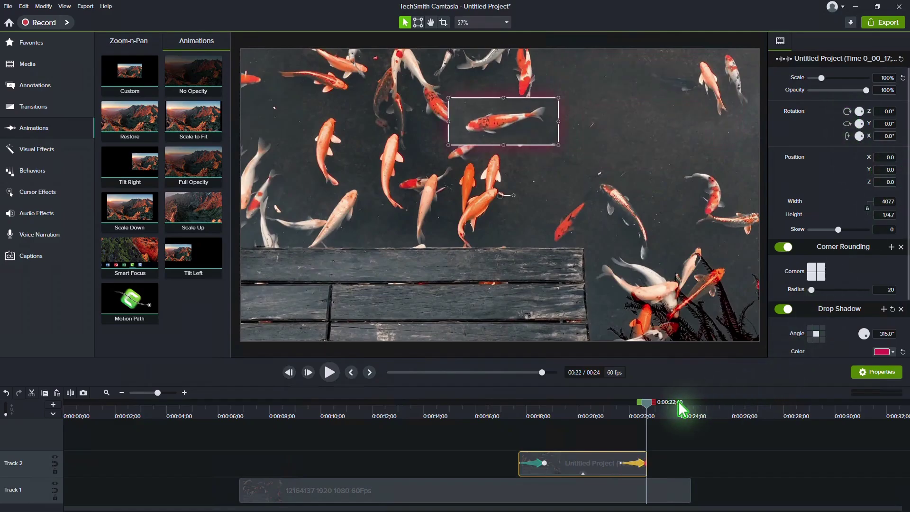
- Play back the koi pop-out from just before the Track 2 still to check its animations
left_click_drag(648, 406, 490, 410)
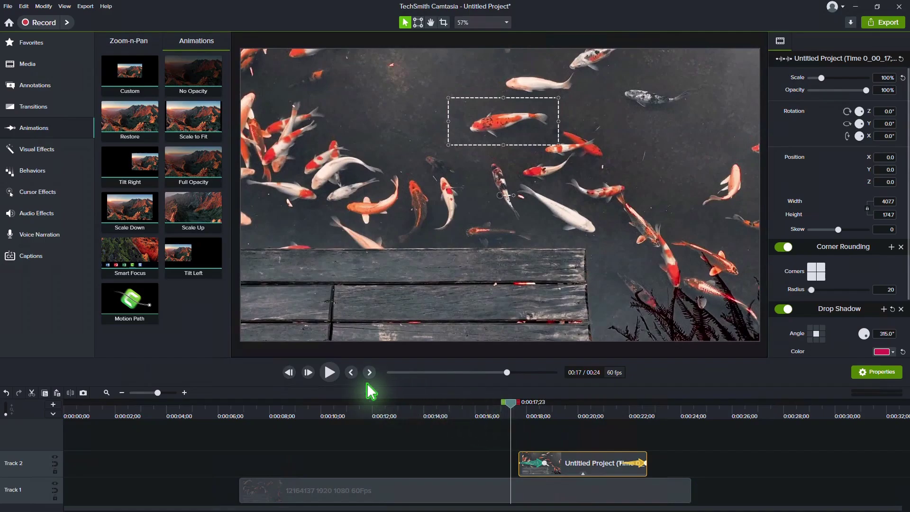
left_click(330, 371)
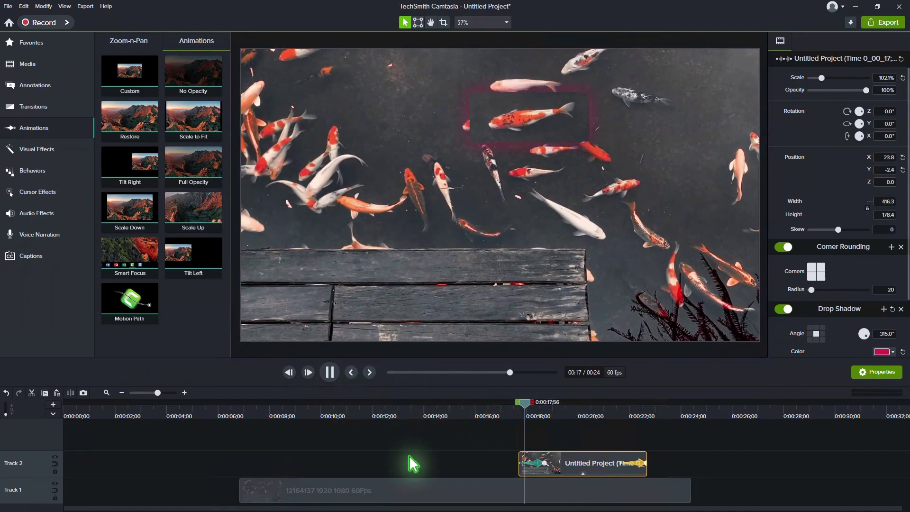